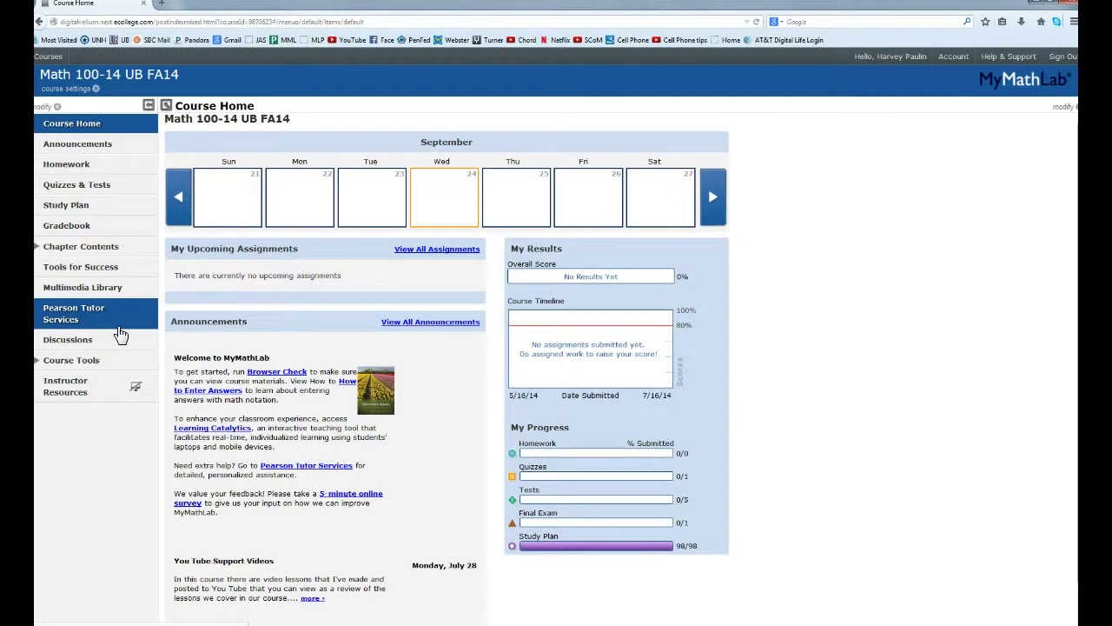
Step: Open the Study Plan and list all chapters, Ch. 0 through Ch. 5, with mastery points
click(111, 337)
click(79, 319)
click(40, 302)
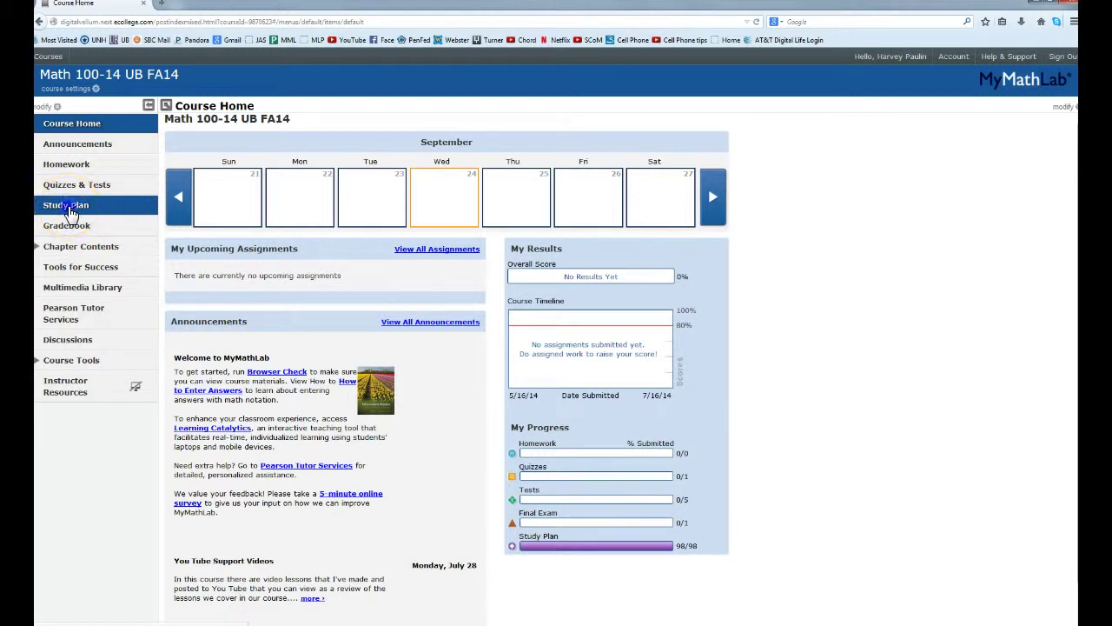
click(73, 212)
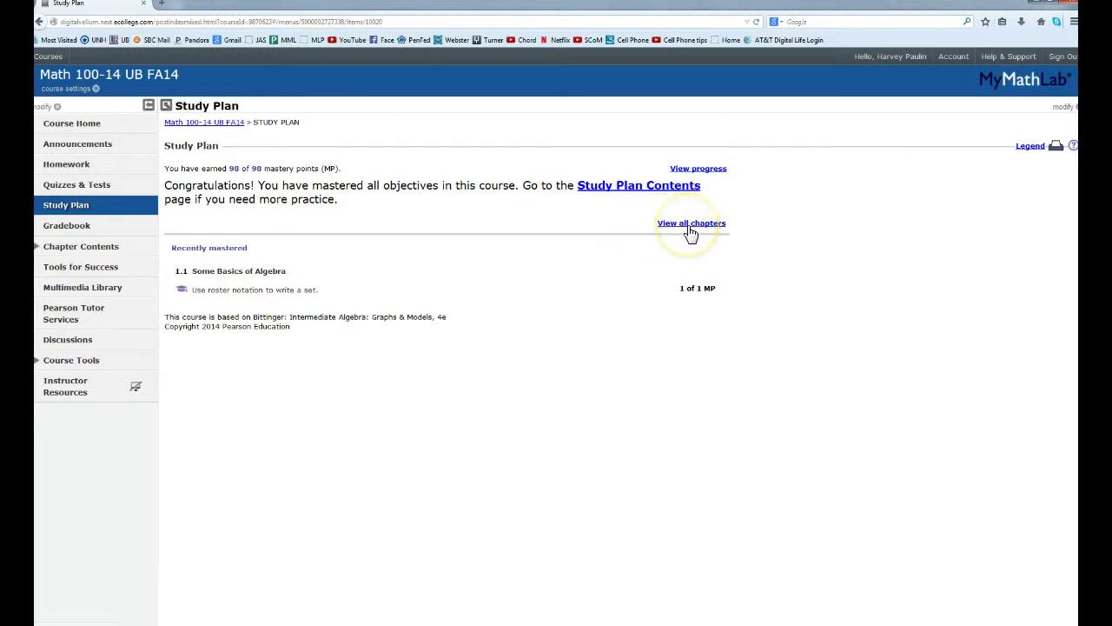
click(691, 230)
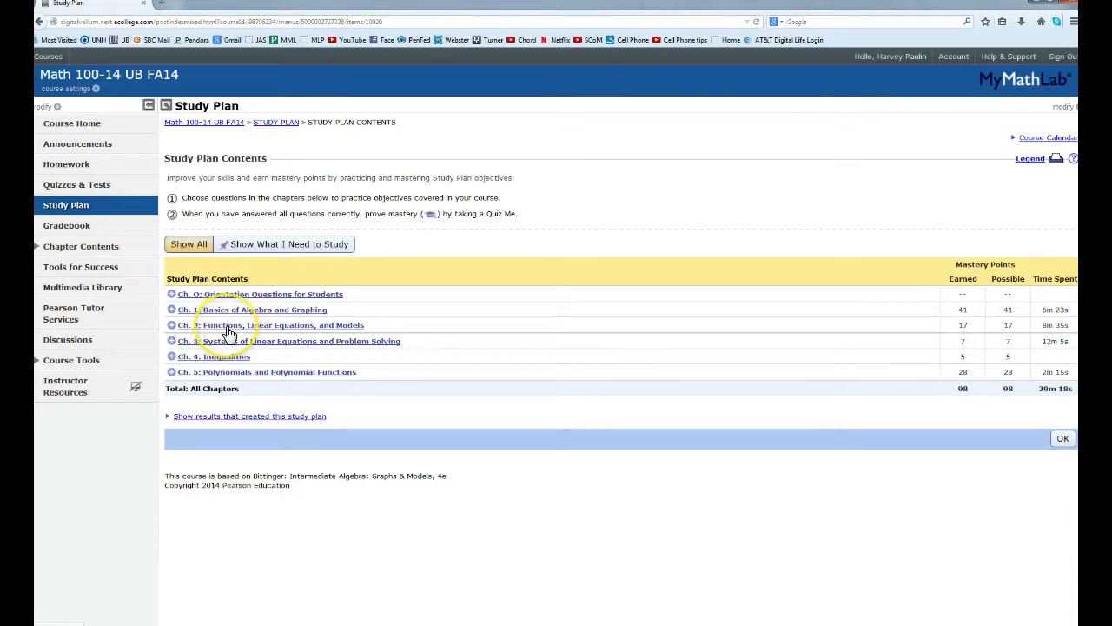
Step: Expand Ch. 2 and open the Section 2.1 Functions overview showing its 12 exercises
click(226, 327)
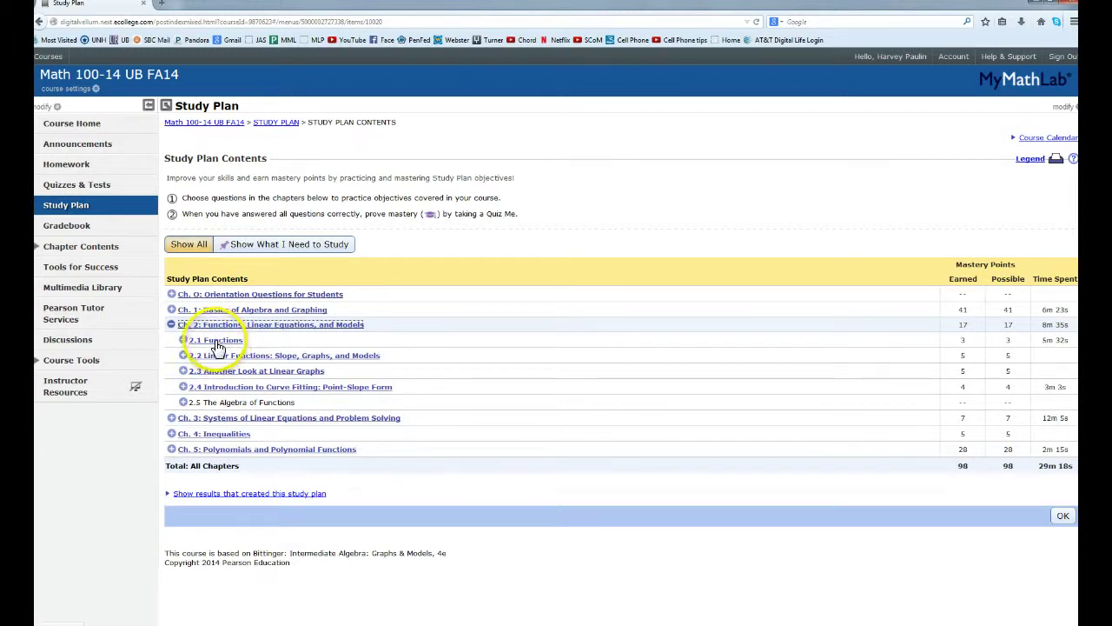
click(218, 343)
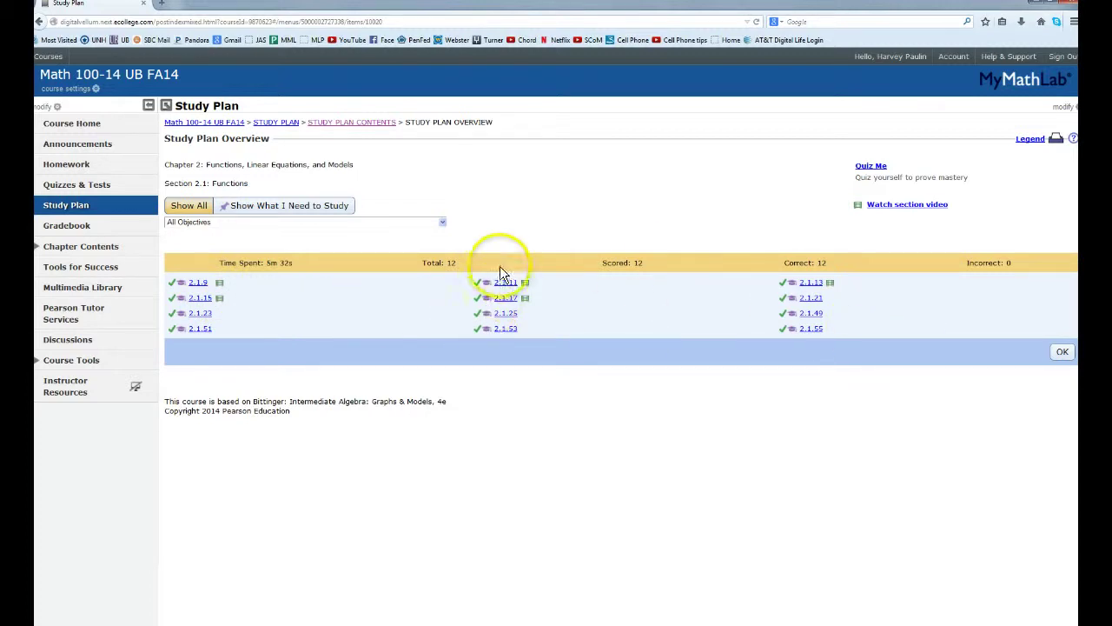
Step: Filter the Section 2.1 exercises to the Identify functions objective, leaving five exercises
click(442, 223)
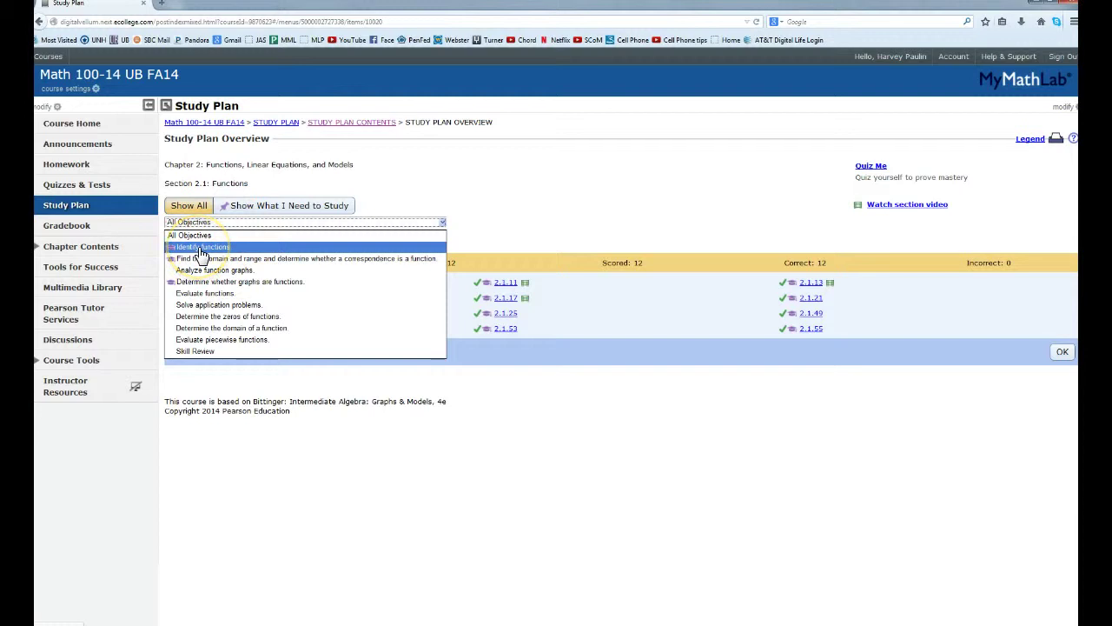
click(200, 248)
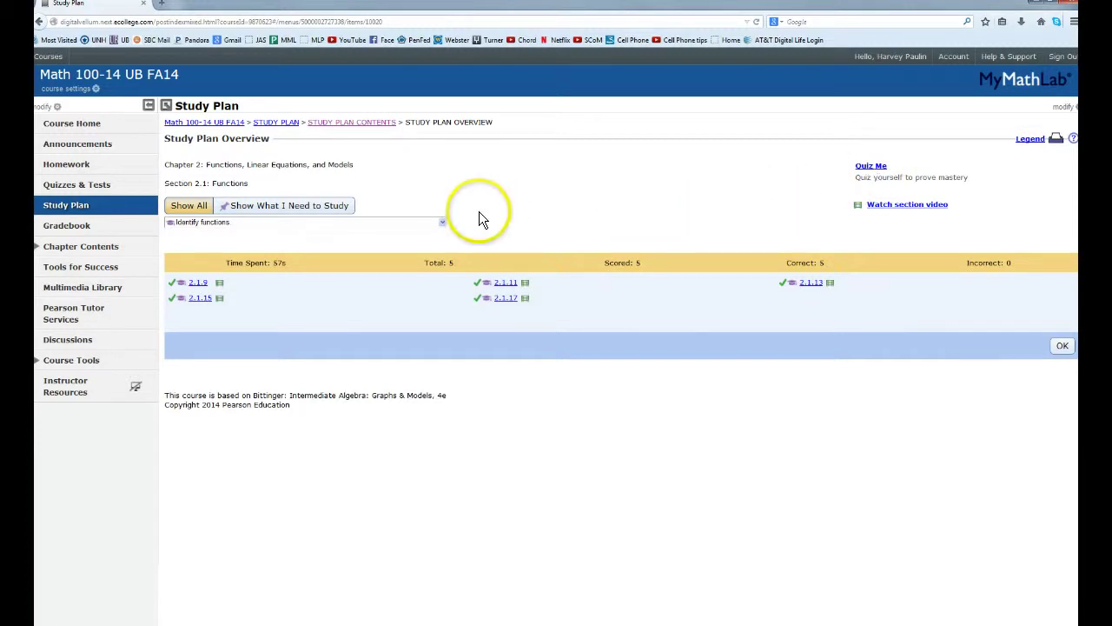
Step: Switch the objective filter to the domain-and-range objective, showing its three exercises
click(442, 224)
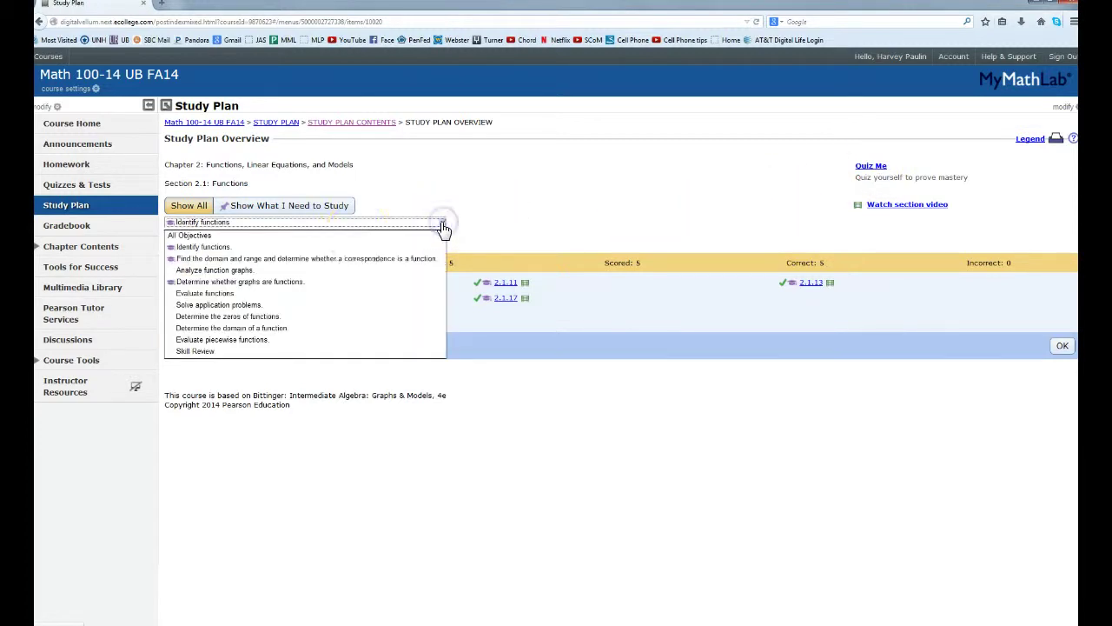
click(217, 259)
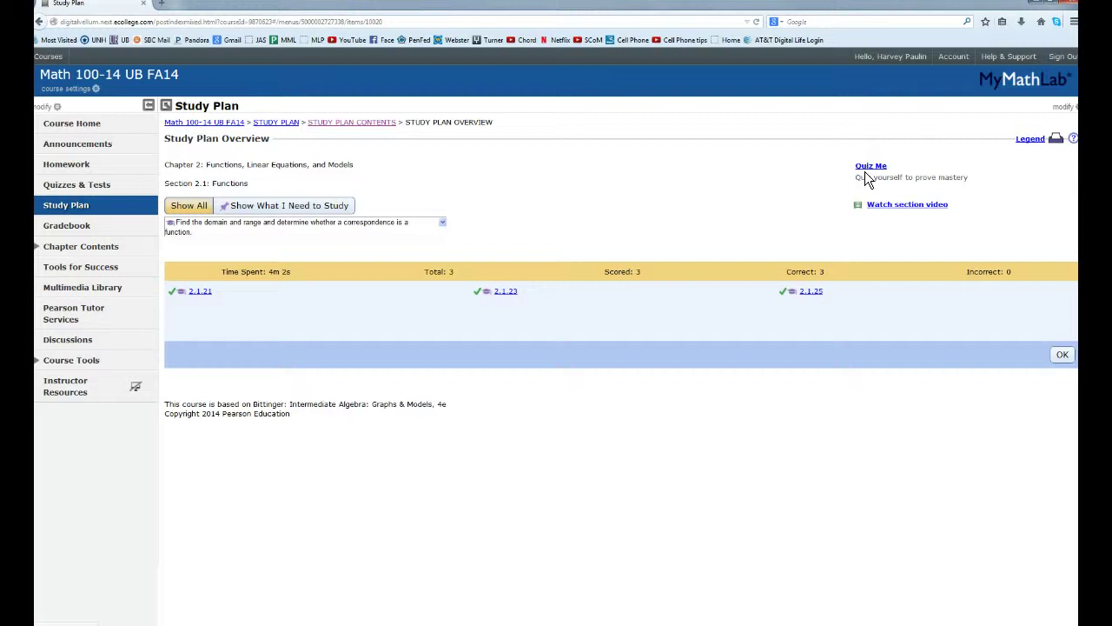
click(857, 179)
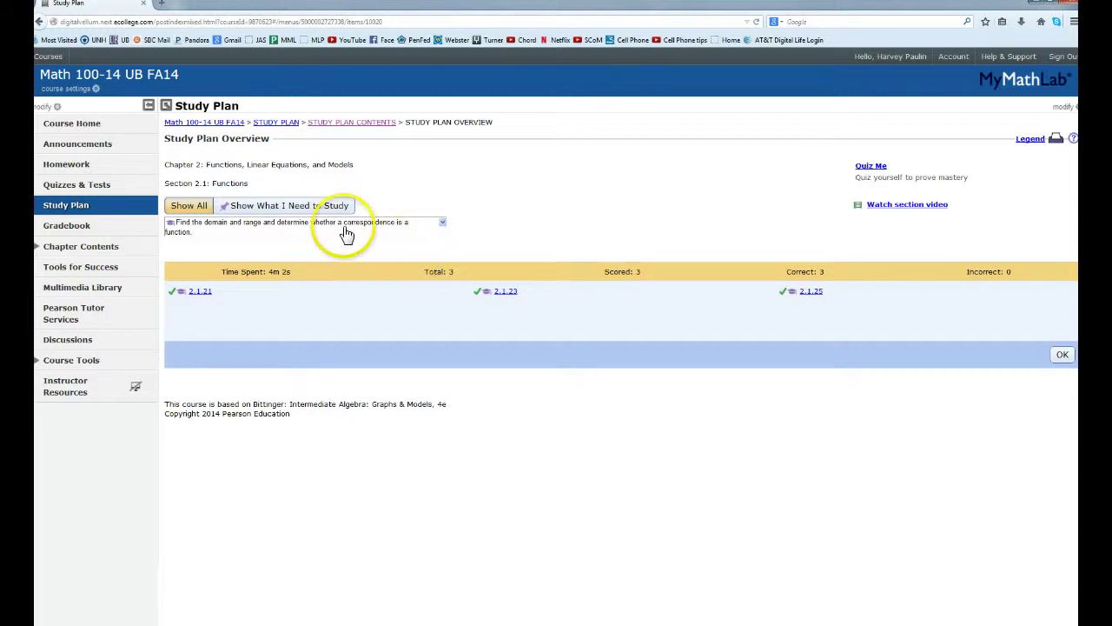
Step: Switch the objective filter to 'Determine whether graphs are functions', showing exercises 2.1.49–2.1.55
click(442, 225)
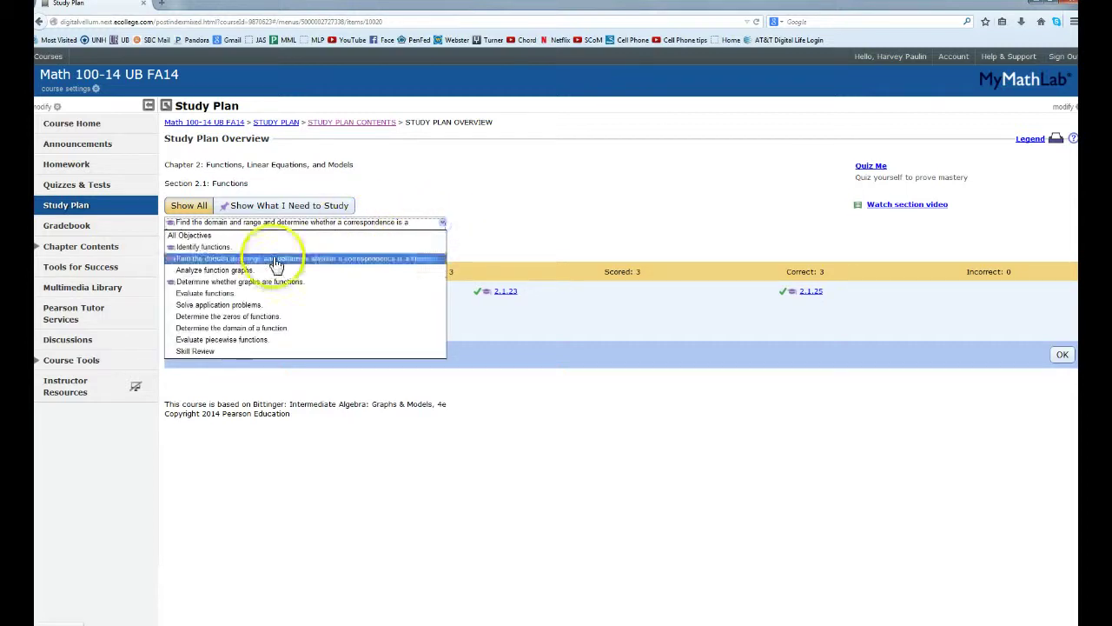
click(208, 283)
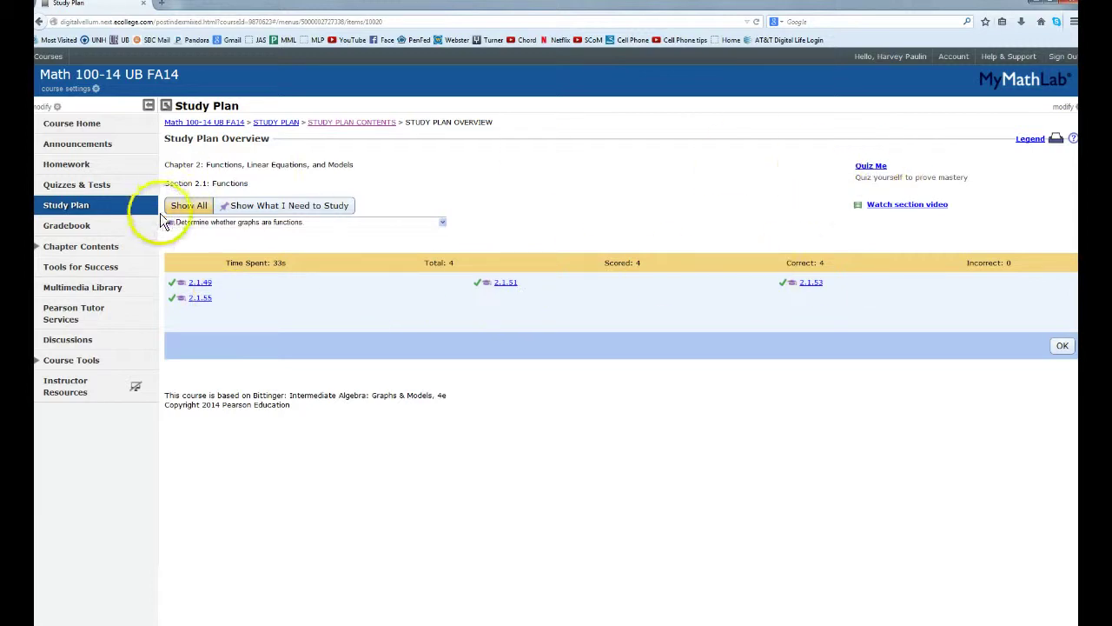
Step: Return to the all-chapters Study Plan Contents with Ch. 2 expanded to sections 2.1–2.5
click(71, 208)
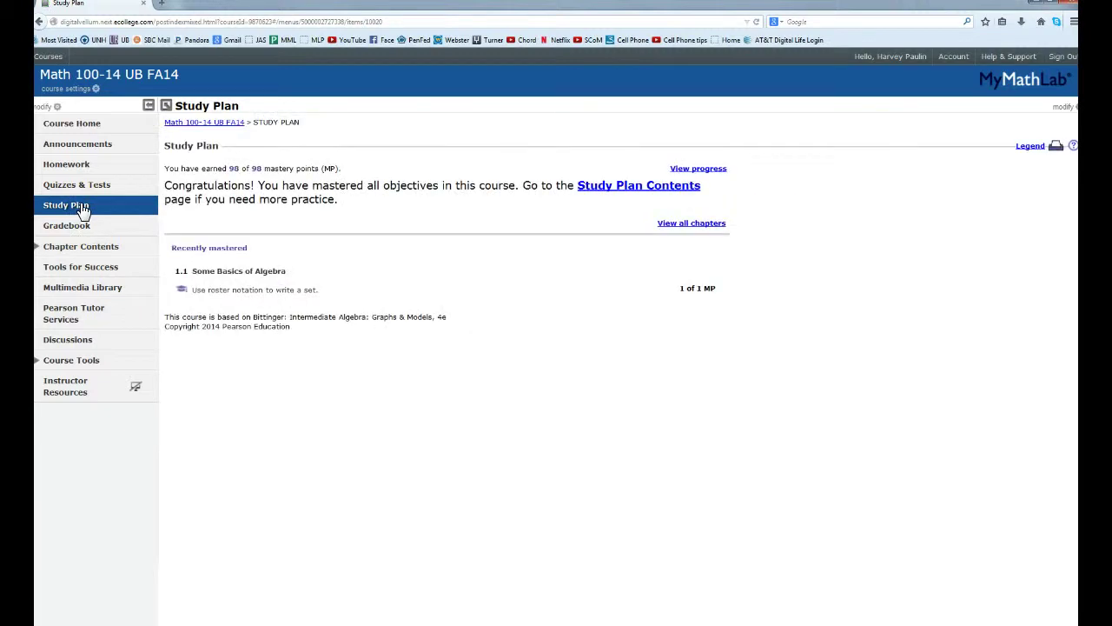
click(688, 228)
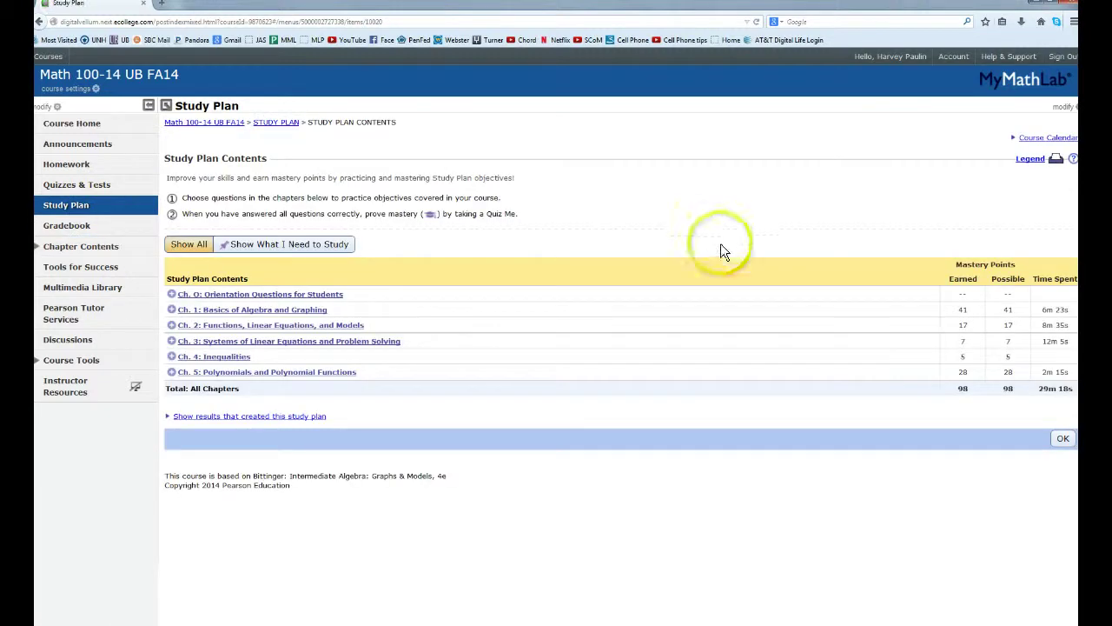
click(218, 327)
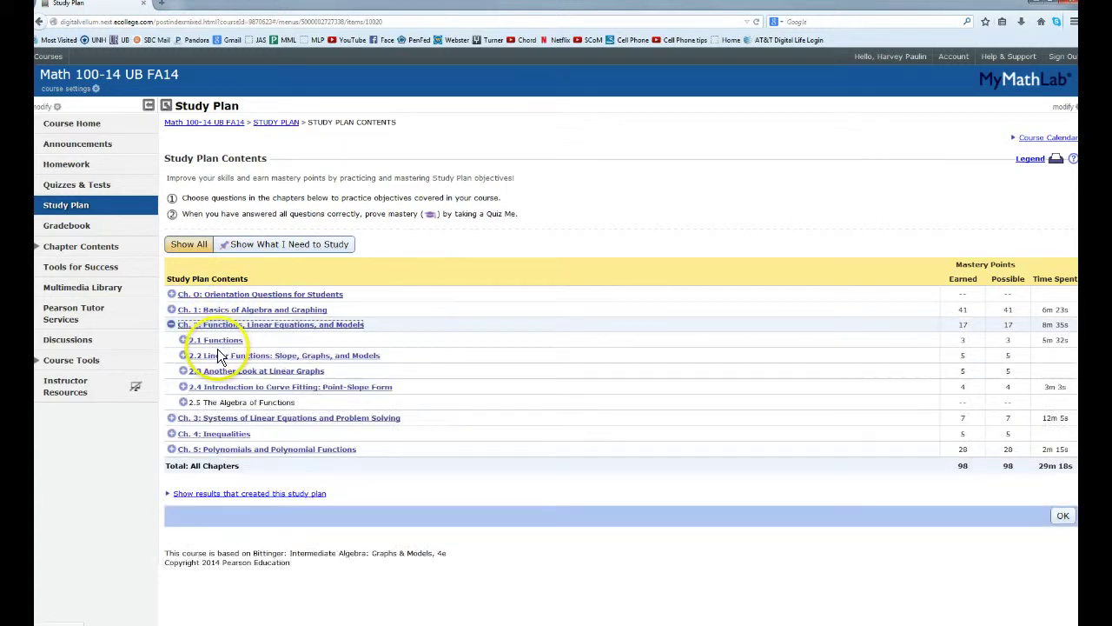